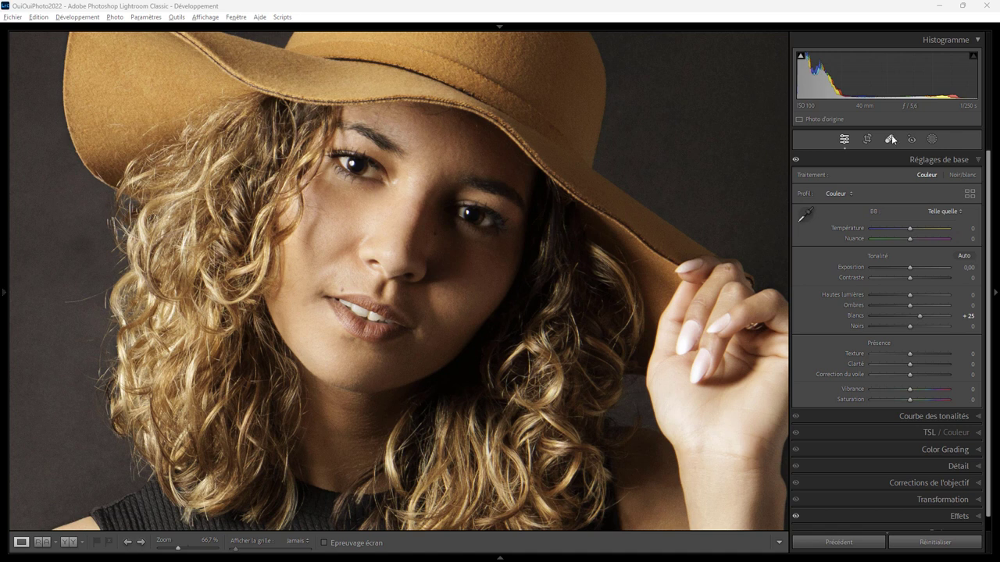
- Create face-skin mask Masque 1 from Personne 1 with Whites (Blancs) raised to 22
{"action": "left_click", "coordinate": [932, 139]}
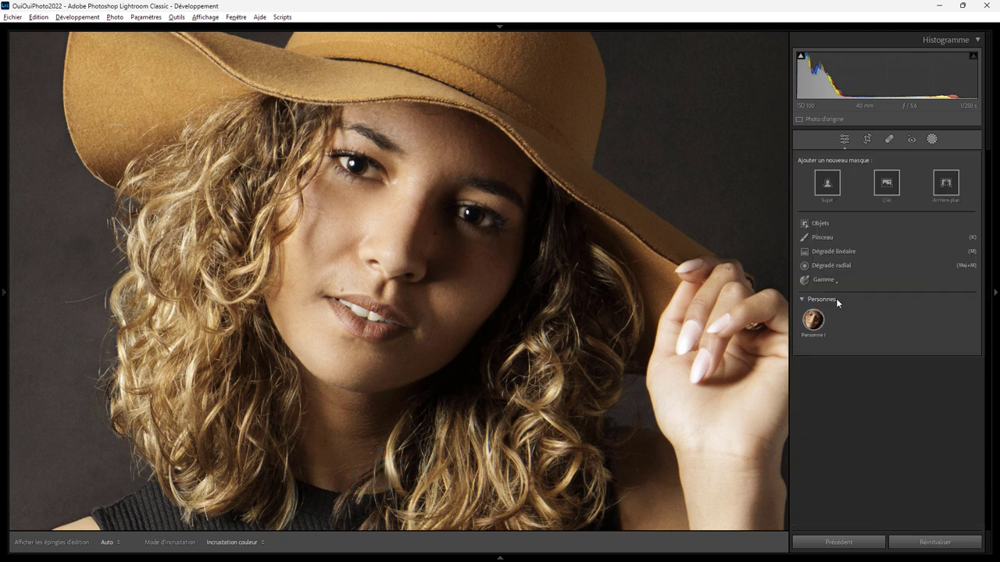
{"action": "left_click", "coordinate": [816, 320]}
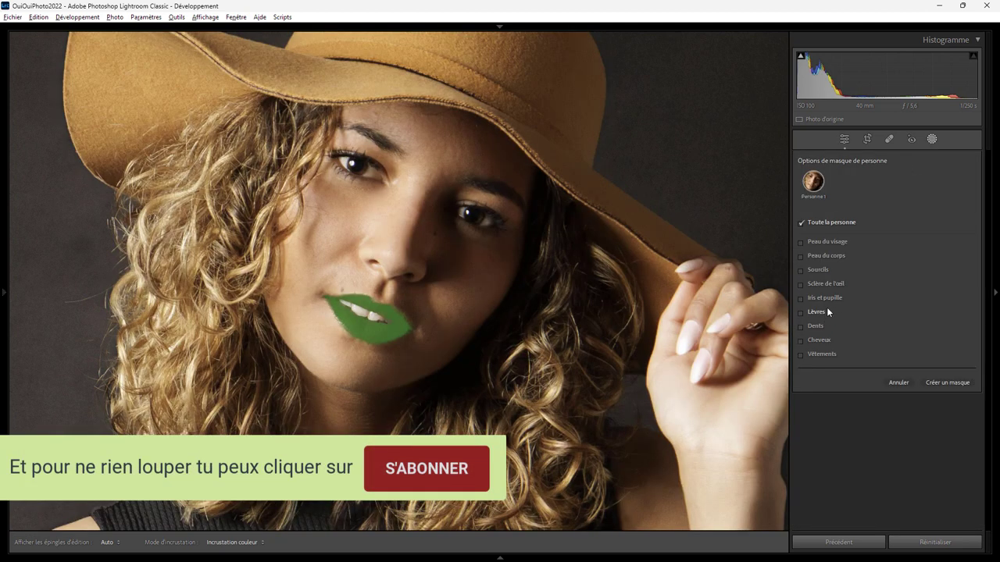
{"action": "left_click", "coordinate": [818, 241]}
{"action": "left_click", "coordinate": [937, 381]}
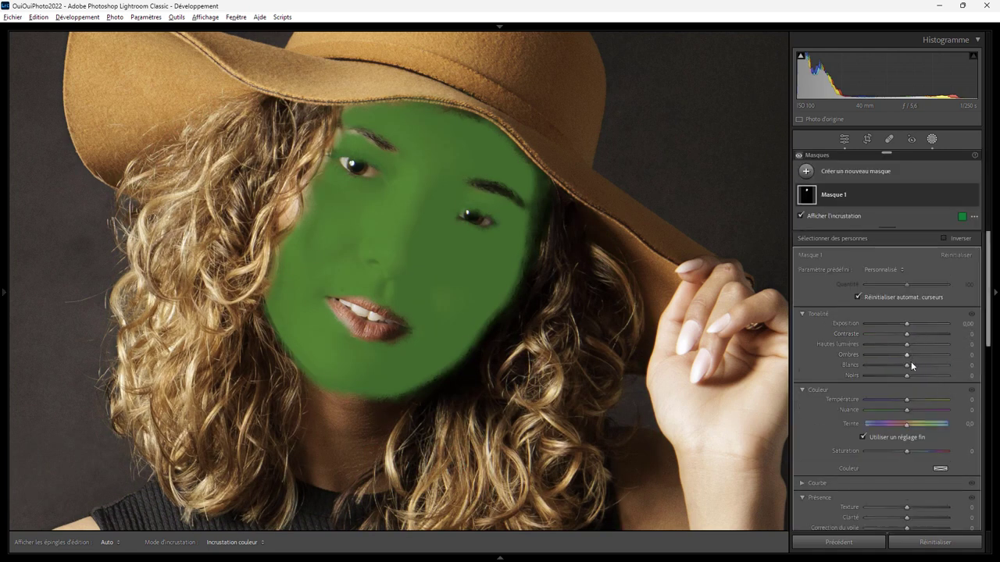
{"action": "left_click_drag", "start_coordinate": [907, 364], "coordinate": [916, 365]}
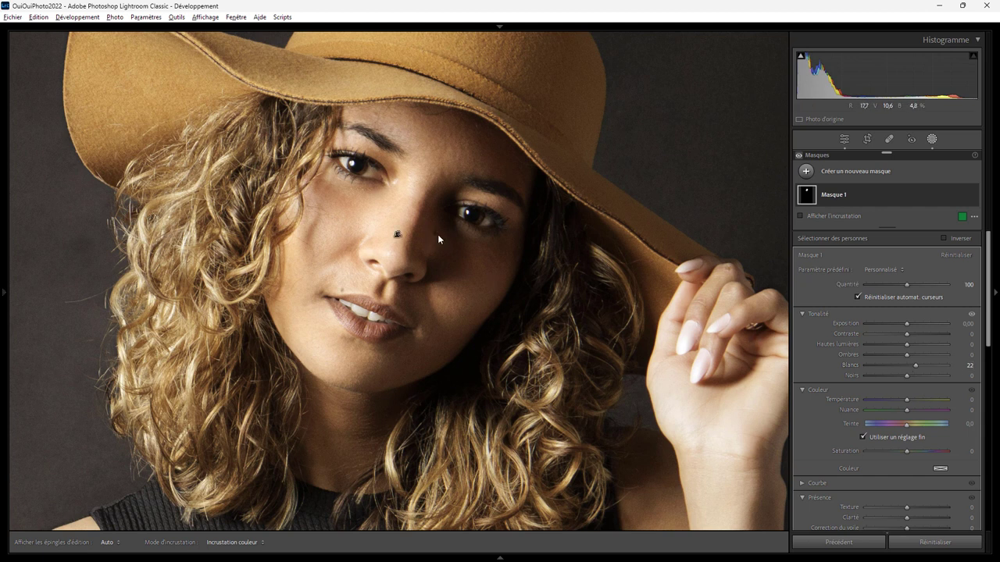
{"action": "left_click", "coordinate": [888, 139]}
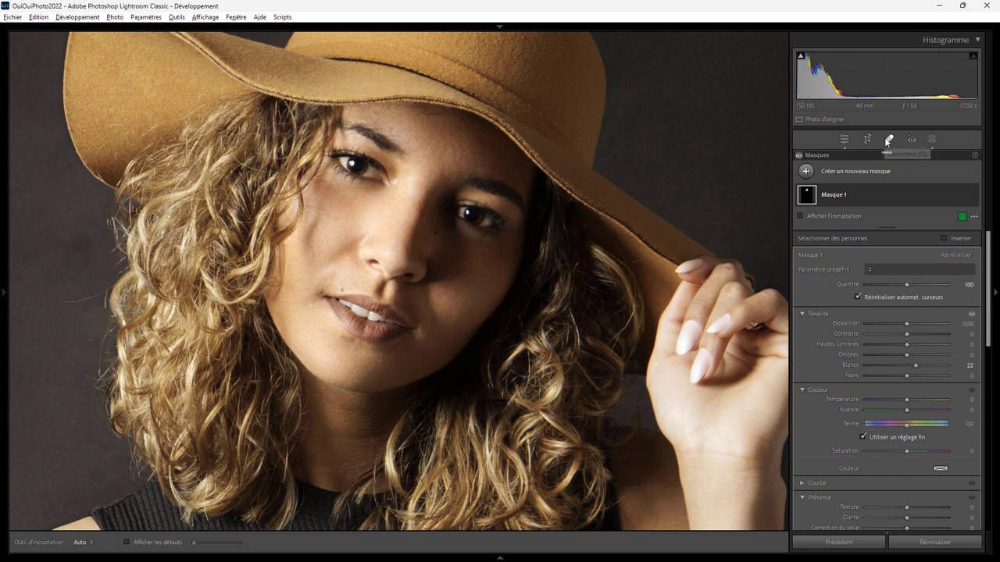
- Heal the blemish beside the nose under the eye, sampling from nearby clean skin
{"action": "left_click", "coordinate": [434, 233]}
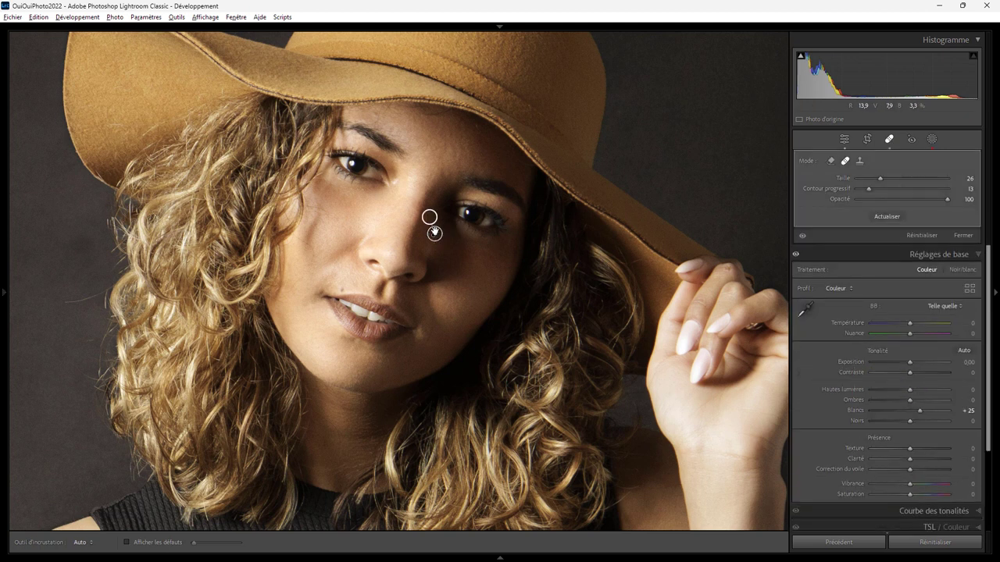
{"action": "left_click_drag", "start_coordinate": [430, 217], "coordinate": [428, 218]}
- Update the AI mask Masque 1 so the face-skin selection reflects the healed blemish
{"action": "left_click", "coordinate": [933, 140]}
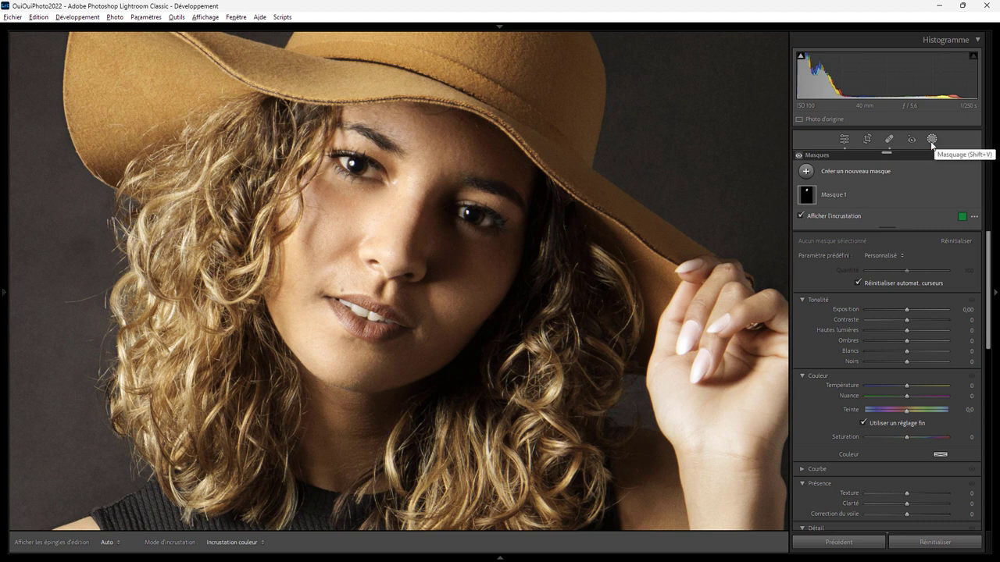
{"action": "mouse_move", "coordinate": [834, 194]}
{"action": "left_click", "coordinate": [965, 196]}
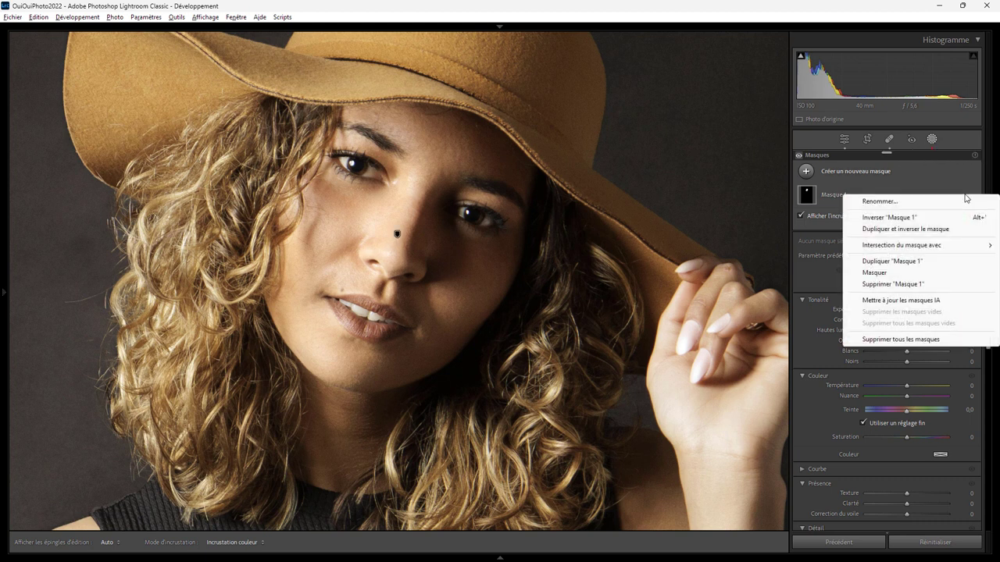
{"action": "left_click", "coordinate": [832, 198]}
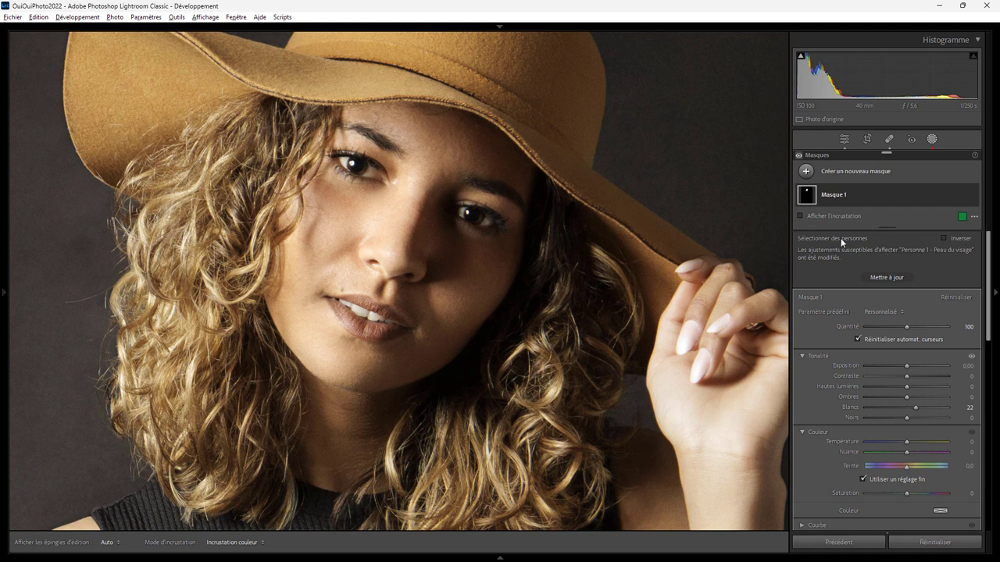
{"action": "left_click", "coordinate": [891, 277]}
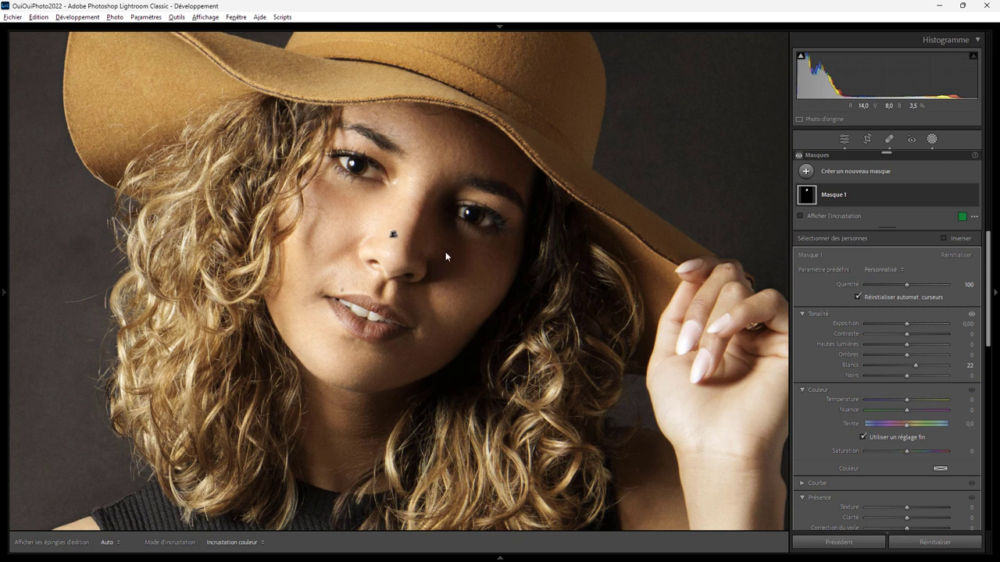
{"action": "left_click_drag", "start_coordinate": [445, 255], "coordinate": [500, 393]}
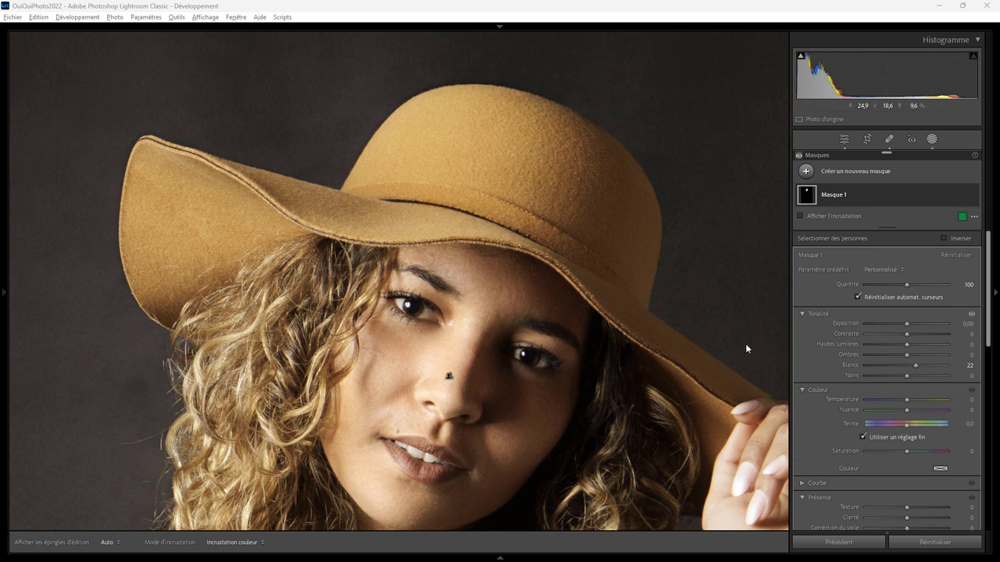
- Add an Objets mask Masque 2 over the hat and set its Hue to -122,4
{"action": "left_click", "coordinate": [805, 173]}
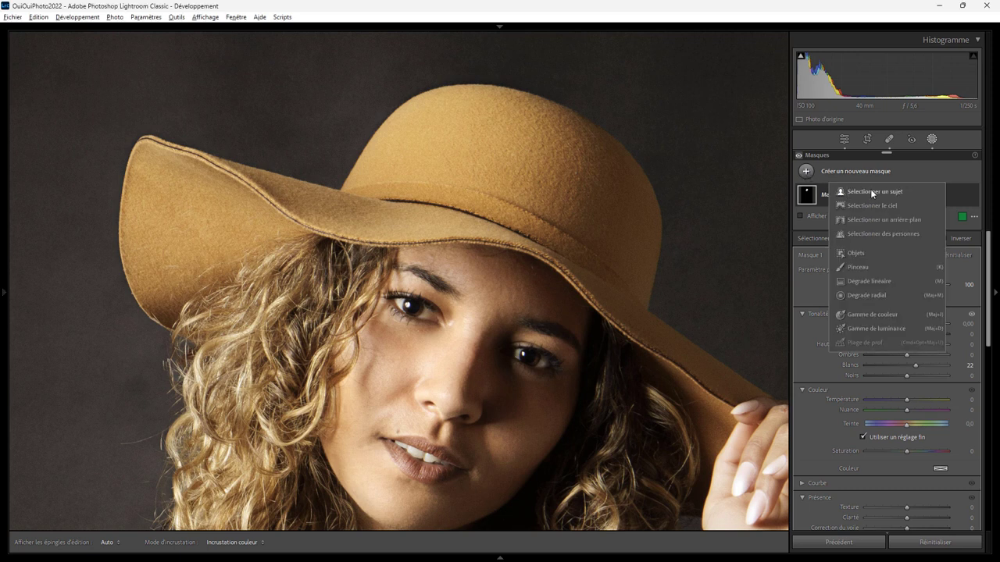
{"action": "left_click", "coordinate": [869, 252]}
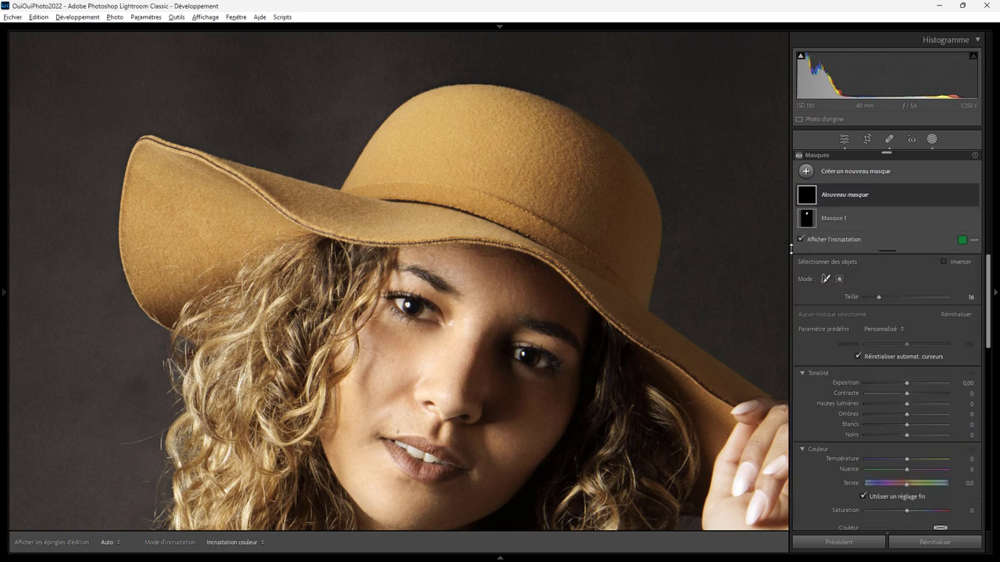
{"action": "key", "text": "bracketleft"}
{"action": "key", "text": "bracketleft"}
{"action": "key", "text": "bracketleft"}
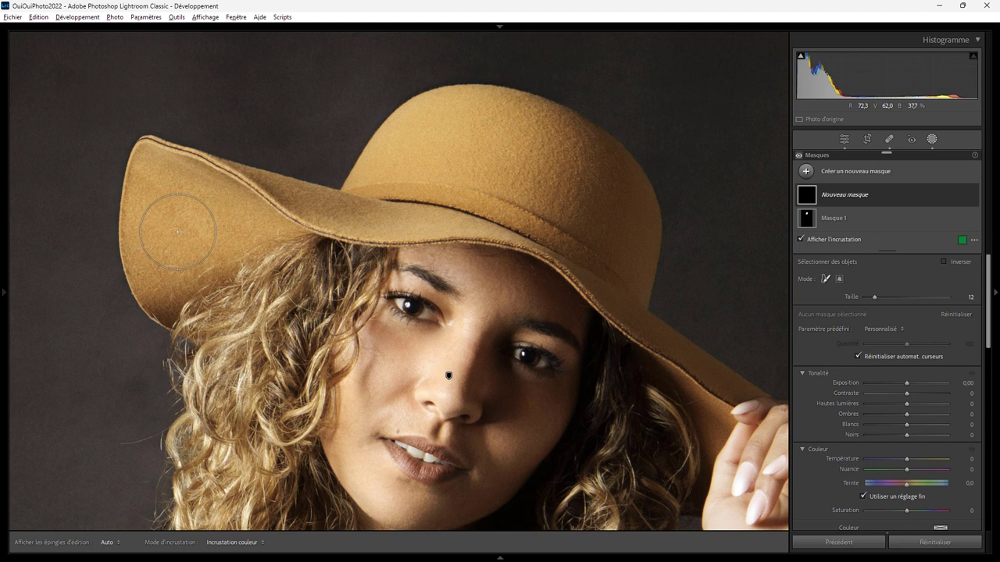
{"action": "left_click", "coordinate": [178, 311]}
{"action": "mouse_move", "coordinate": [175, 307]}
{"action": "left_mouse_down"}
{"action": "mouse_move", "coordinate": [124, 220]}
{"action": "mouse_move", "coordinate": [134, 177]}
{"action": "mouse_move", "coordinate": [196, 169]}
{"action": "mouse_move", "coordinate": [284, 220]}
{"action": "mouse_move", "coordinate": [195, 269]}
{"action": "mouse_move", "coordinate": [176, 226]}
{"action": "mouse_move", "coordinate": [287, 210]}
{"action": "mouse_move", "coordinate": [449, 218]}
{"action": "mouse_move", "coordinate": [538, 252]}
{"action": "mouse_move", "coordinate": [663, 331]}
{"action": "mouse_move", "coordinate": [701, 399]}
{"action": "mouse_move", "coordinate": [698, 424]}
{"action": "mouse_move", "coordinate": [745, 383]}
{"action": "mouse_move", "coordinate": [645, 307]}
{"action": "mouse_move", "coordinate": [658, 228]}
{"action": "mouse_move", "coordinate": [586, 130]}
{"action": "mouse_move", "coordinate": [440, 89]}
{"action": "mouse_move", "coordinate": [378, 157]}
{"action": "mouse_move", "coordinate": [413, 145]}
{"action": "mouse_move", "coordinate": [593, 185]}
{"action": "mouse_move", "coordinate": [621, 238]}
{"action": "mouse_move", "coordinate": [446, 194]}
{"action": "mouse_move", "coordinate": [568, 230]}
{"action": "left_mouse_up"}
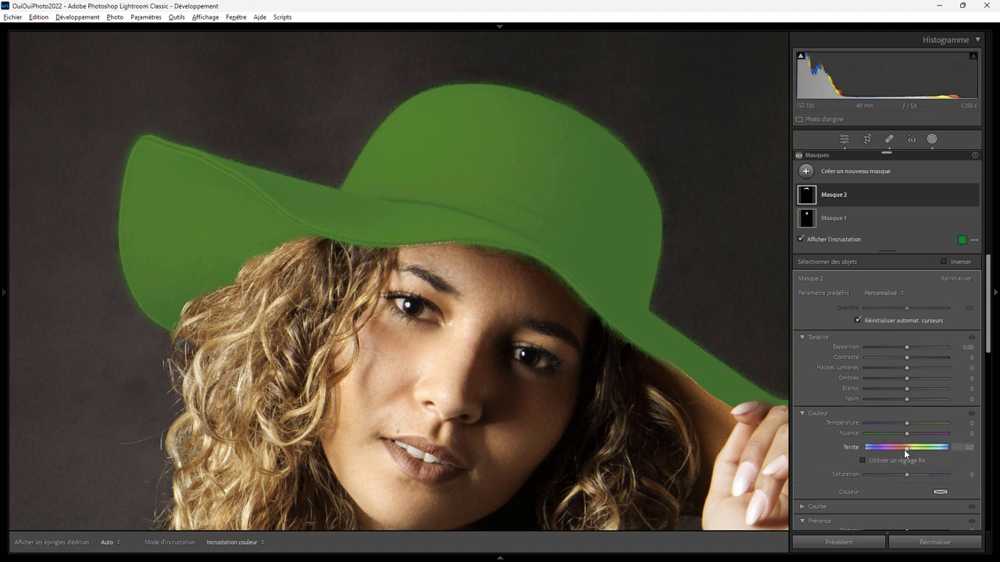
{"action": "left_click_drag", "start_coordinate": [909, 449], "coordinate": [879, 452]}
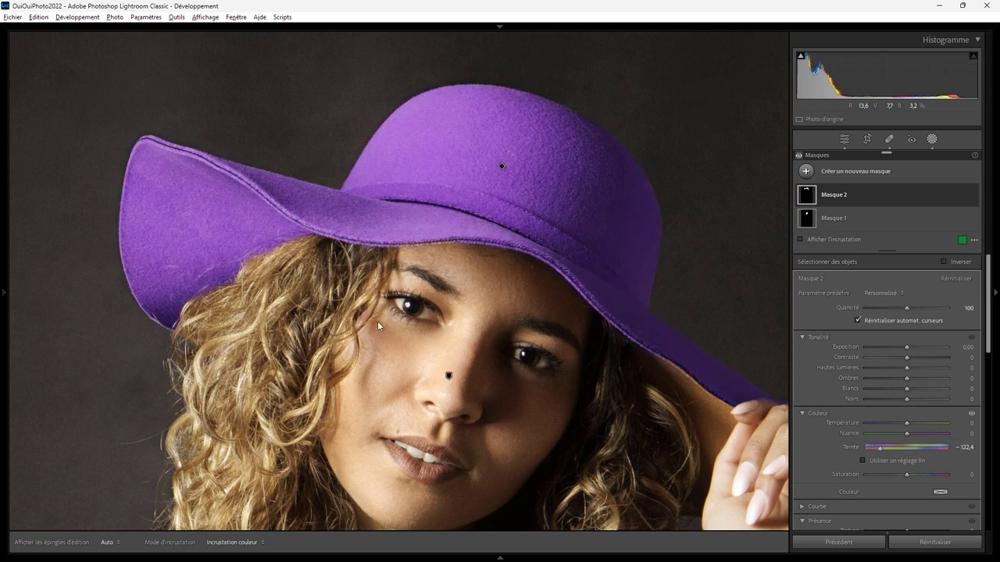
- Add a Clone spot along the hat's left brim tip, sourced from the brim
{"action": "left_click", "coordinate": [890, 140]}
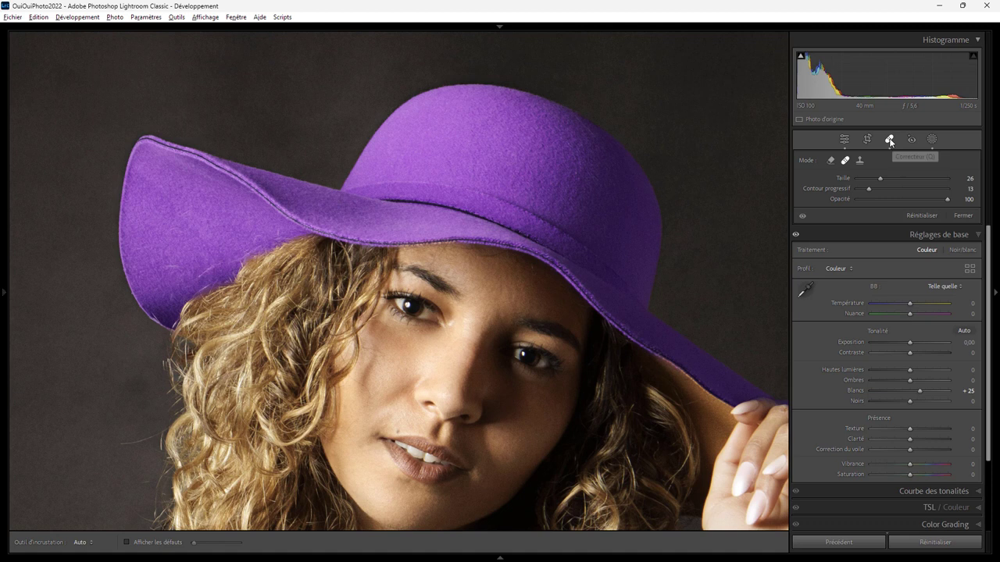
{"action": "left_click", "coordinate": [859, 162]}
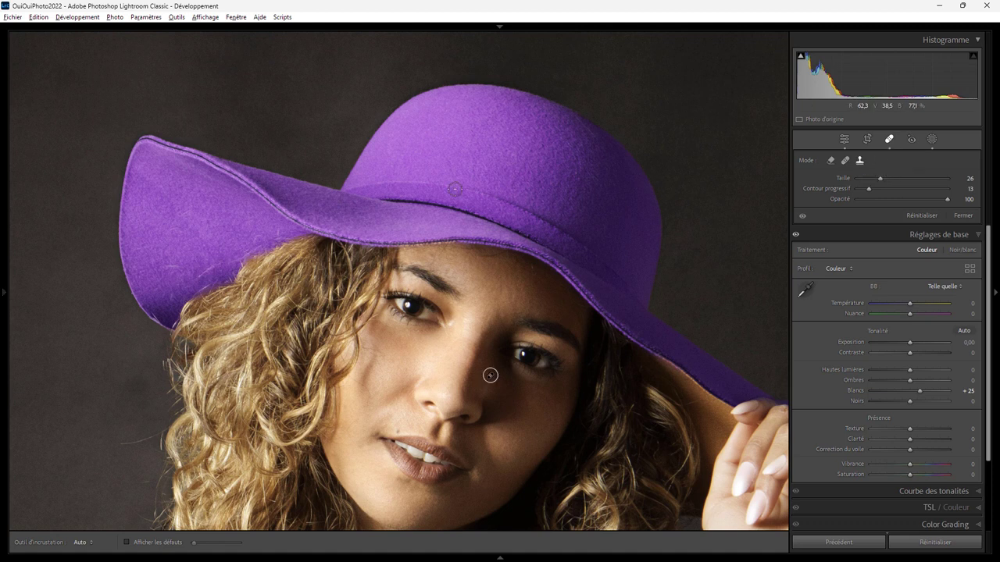
{"action": "scroll", "coordinate": [142, 150], "scroll_direction": "up", "scroll_amount": 3}
{"action": "scroll", "coordinate": [139, 140], "scroll_direction": "up", "scroll_amount": 2}
{"action": "mouse_move", "coordinate": [139, 141]}
{"action": "left_mouse_down"}
{"action": "mouse_move", "coordinate": [121, 226]}
{"action": "mouse_move", "coordinate": [152, 299]}
{"action": "left_mouse_up"}
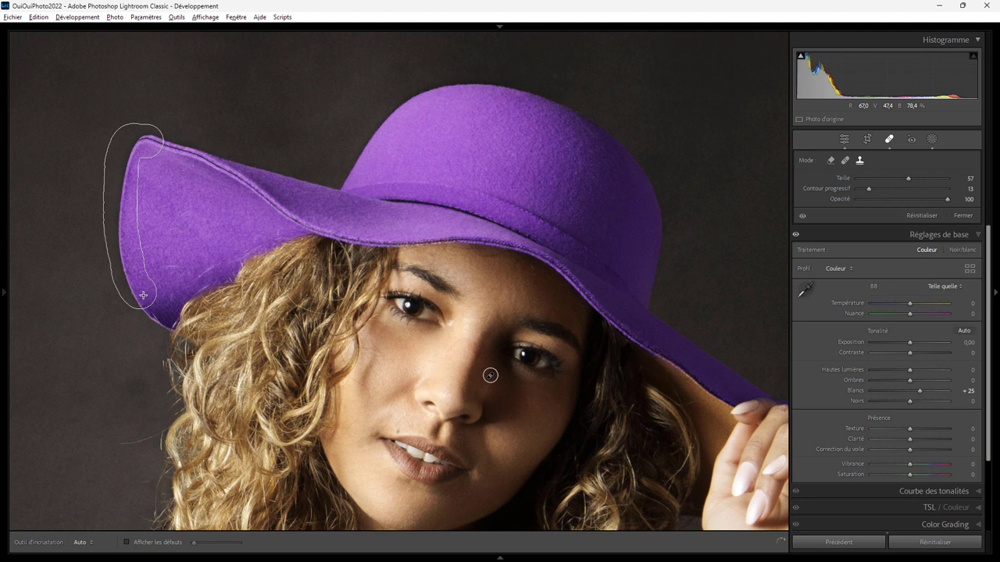
{"action": "left_click_drag", "start_coordinate": [152, 300], "coordinate": [153, 300]}
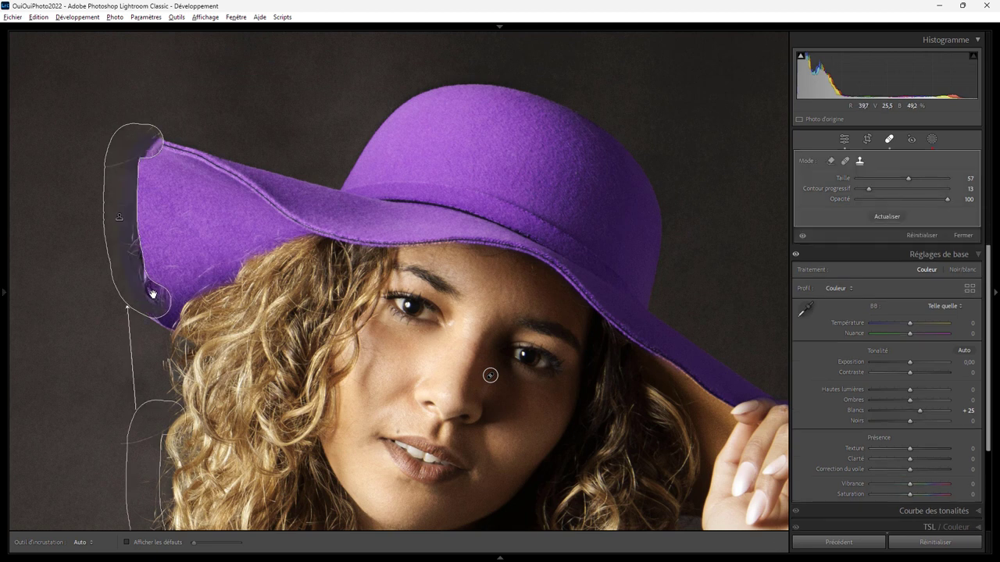
{"action": "left_click_drag", "start_coordinate": [136, 418], "coordinate": [156, 159]}
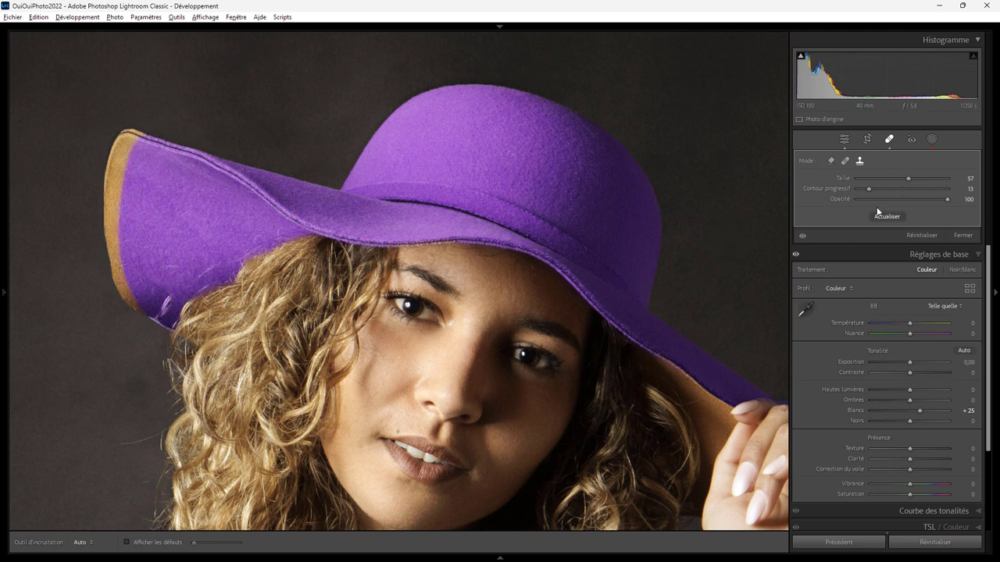
- Recompute the hat mask Masque 2 with Mettre à jour for the retouched portrait
{"action": "left_click", "coordinate": [930, 139]}
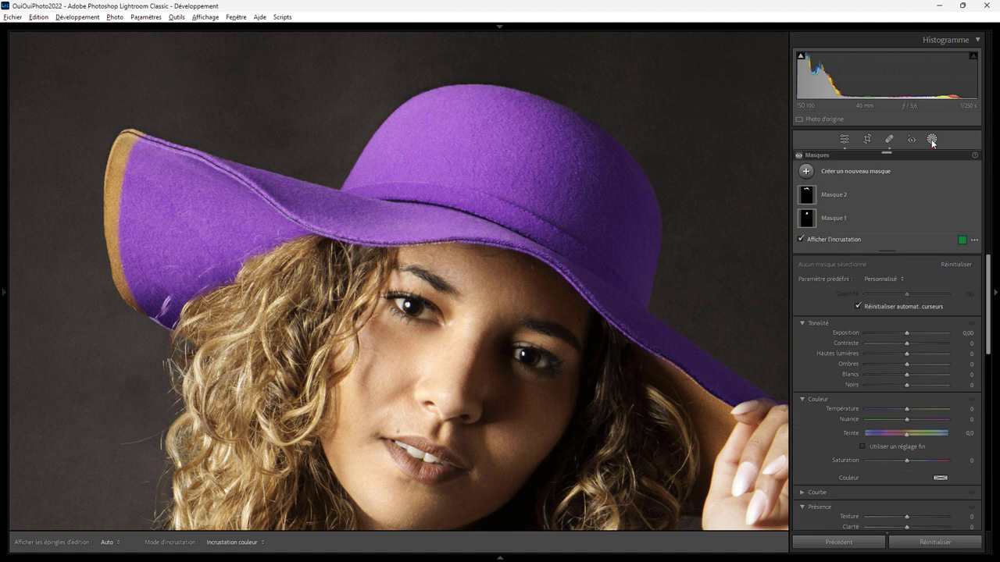
{"action": "left_click", "coordinate": [843, 195]}
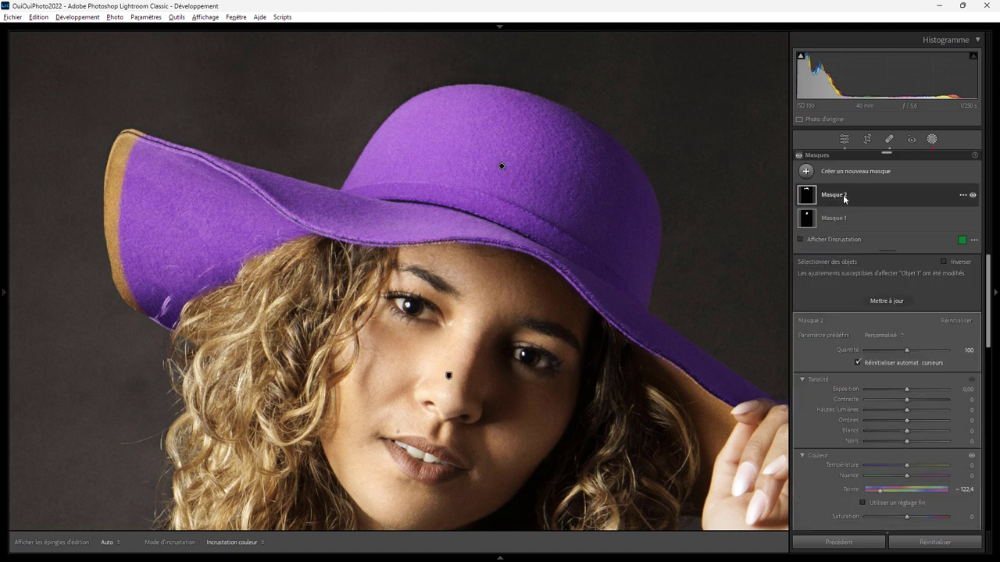
{"action": "left_click", "coordinate": [890, 303]}
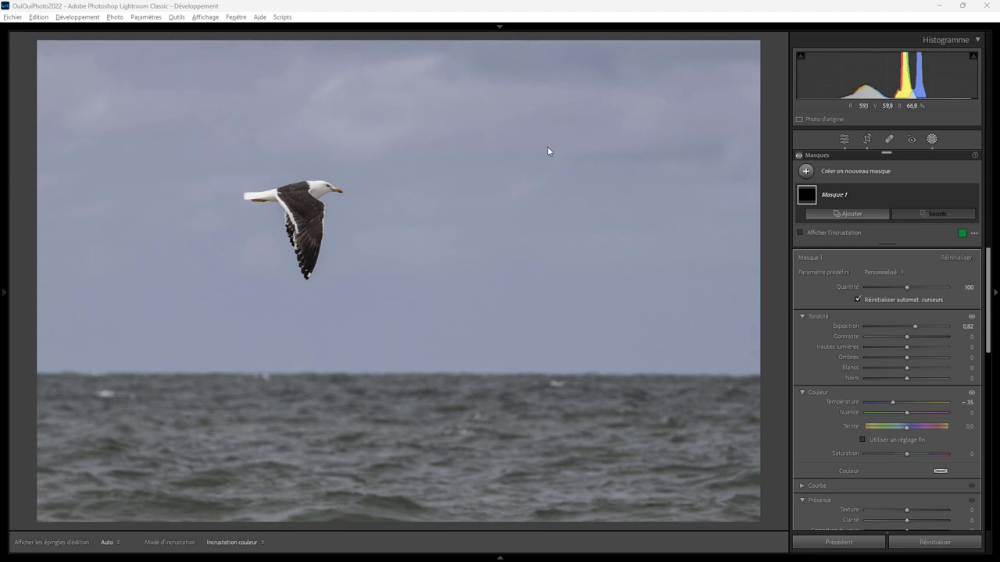
- Add a sky mask to the gull photo with Exposure 0,72 and Temperature -35
{"action": "left_click", "coordinate": [929, 139]}
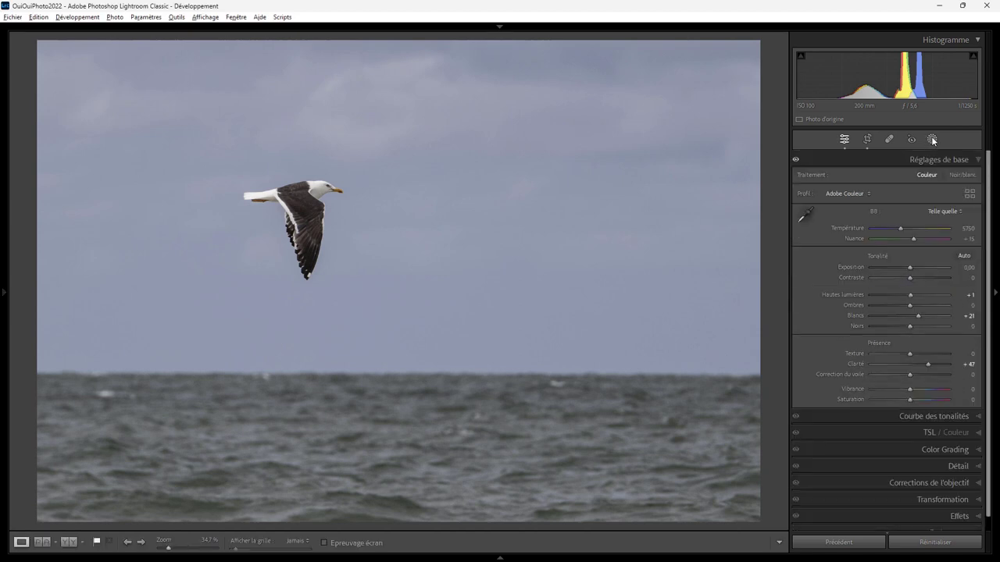
{"action": "left_click", "coordinate": [931, 139]}
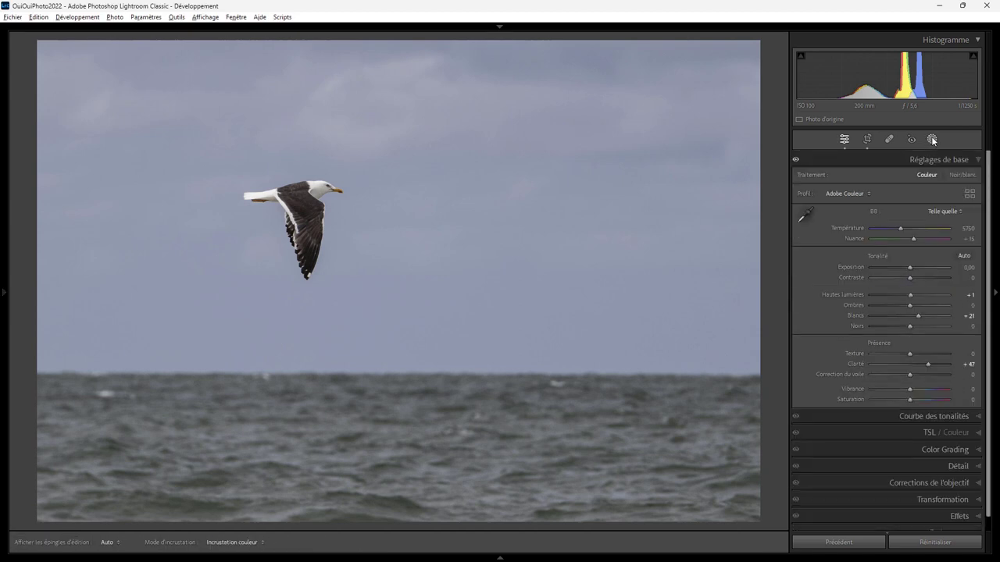
{"action": "left_click", "coordinate": [888, 184]}
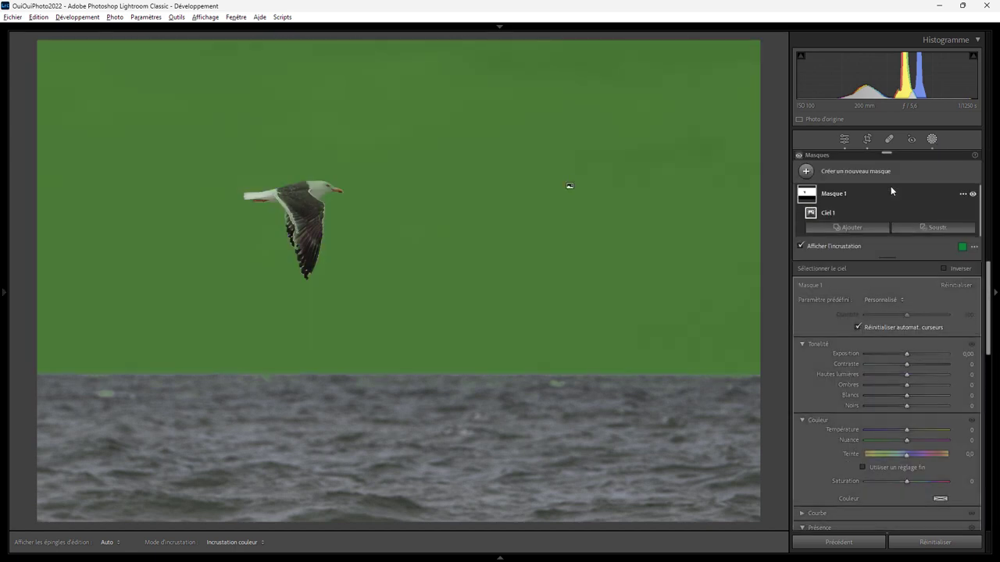
{"action": "key", "text": "o"}
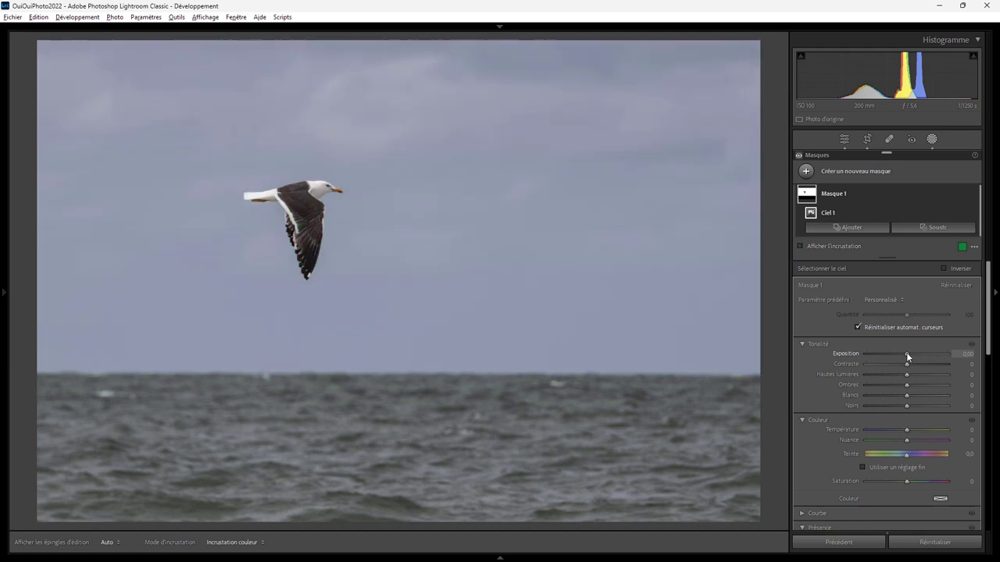
{"action": "left_click_drag", "start_coordinate": [906, 353], "coordinate": [913, 353]}
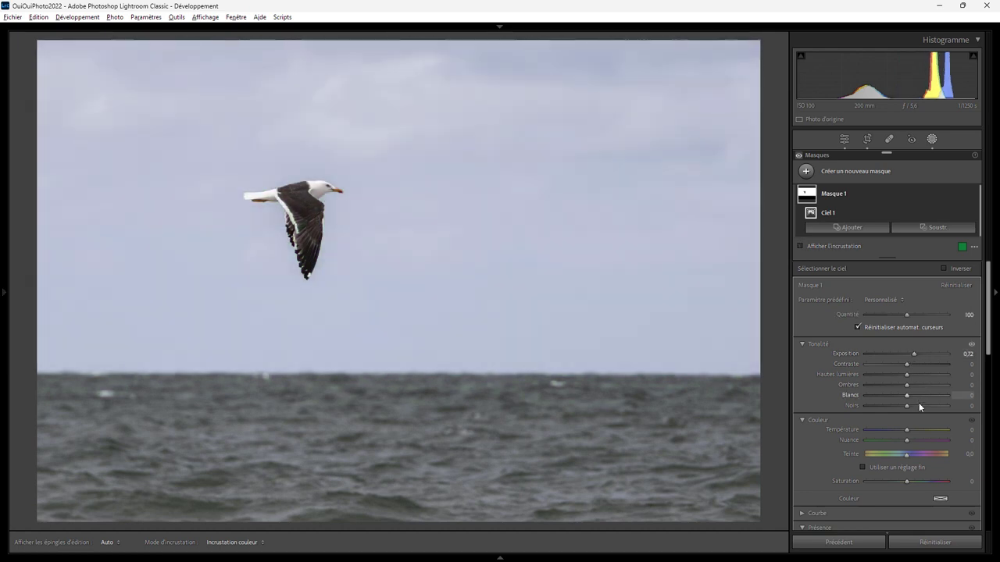
{"action": "left_click_drag", "start_coordinate": [906, 429], "coordinate": [892, 430]}
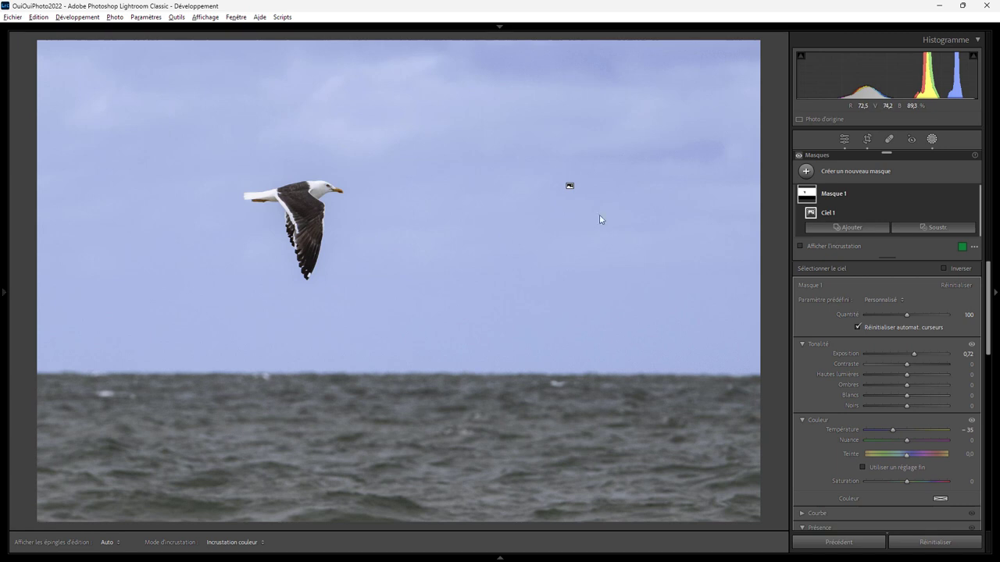
{"action": "left_click", "coordinate": [887, 142]}
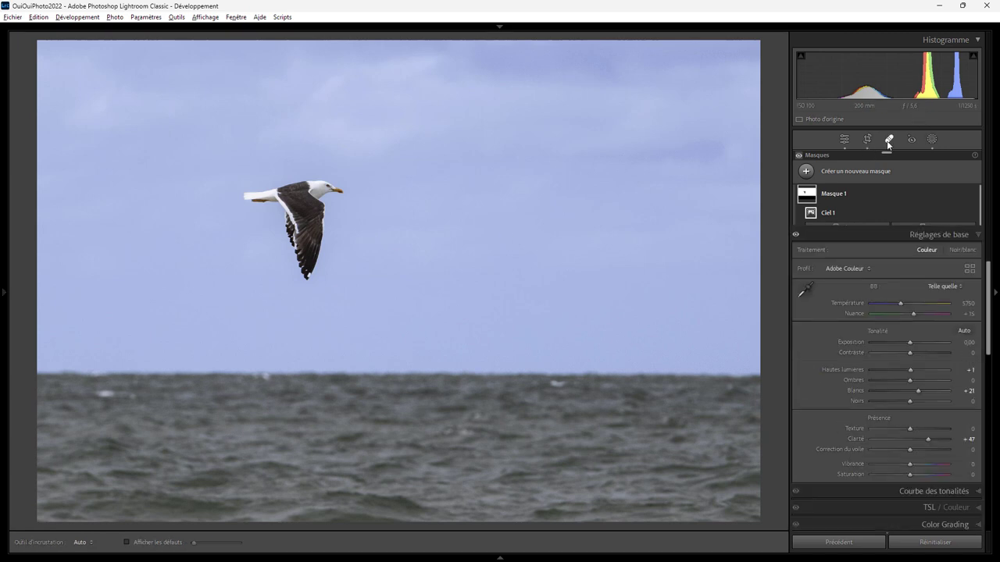
- Clone the gull into the empty sky on its right, creating a second gull
{"action": "mouse_move", "coordinate": [554, 176]}
{"action": "left_mouse_down"}
{"action": "mouse_move", "coordinate": [572, 189]}
{"action": "mouse_move", "coordinate": [613, 182]}
{"action": "left_mouse_up"}
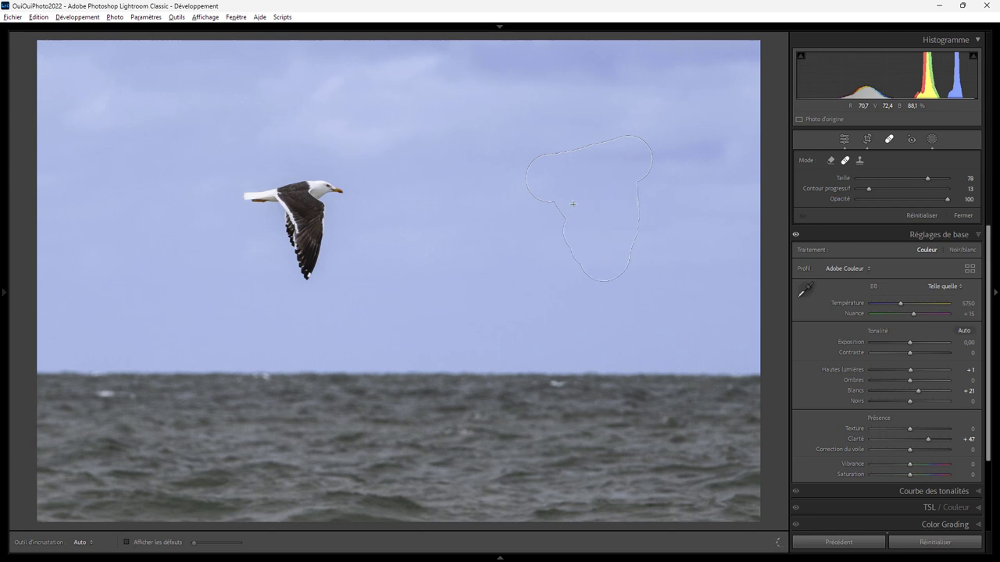
{"action": "left_click_drag", "start_coordinate": [601, 244], "coordinate": [596, 241]}
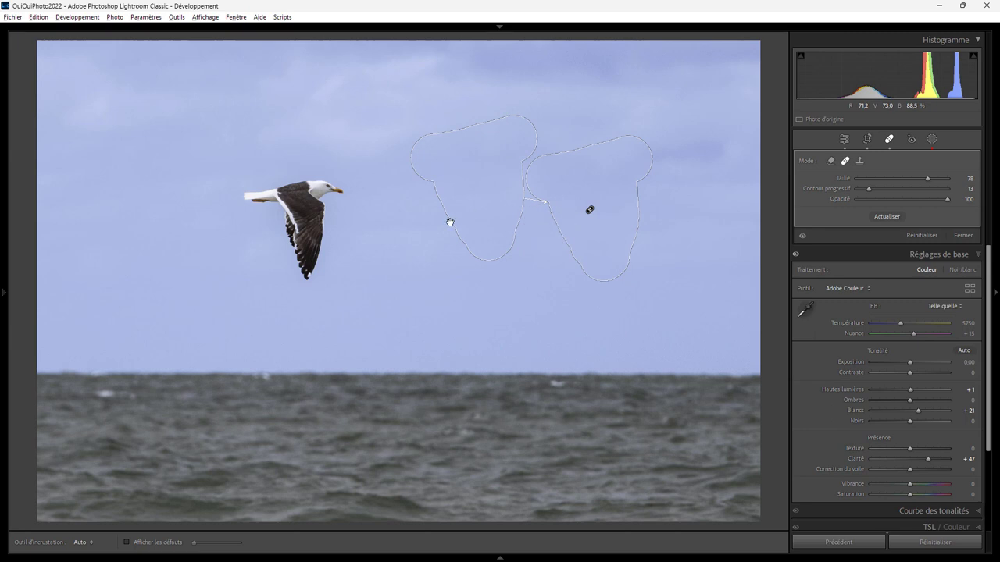
{"action": "left_click_drag", "start_coordinate": [353, 220], "coordinate": [301, 226]}
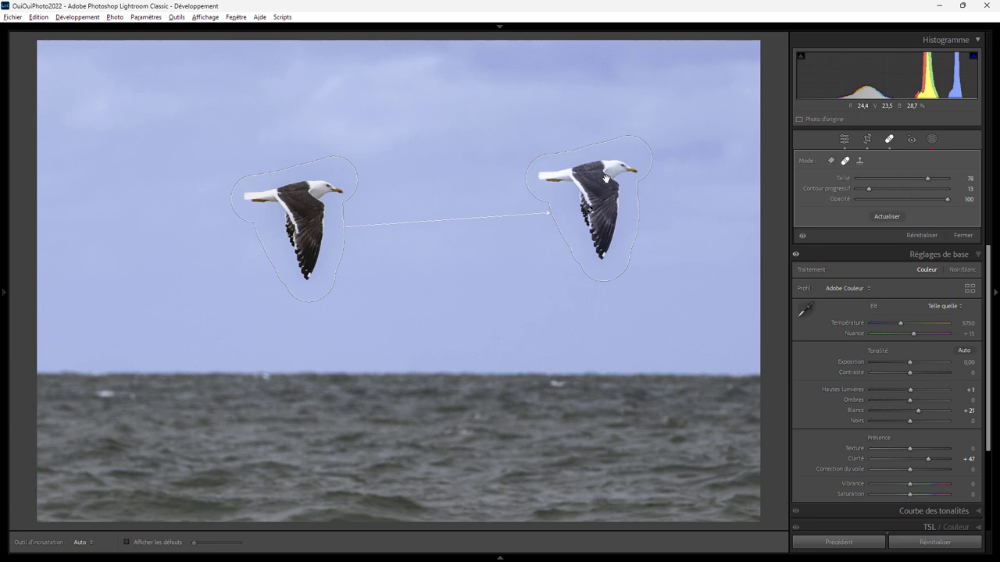
{"action": "left_click", "coordinate": [929, 139]}
{"action": "left_click", "coordinate": [842, 195]}
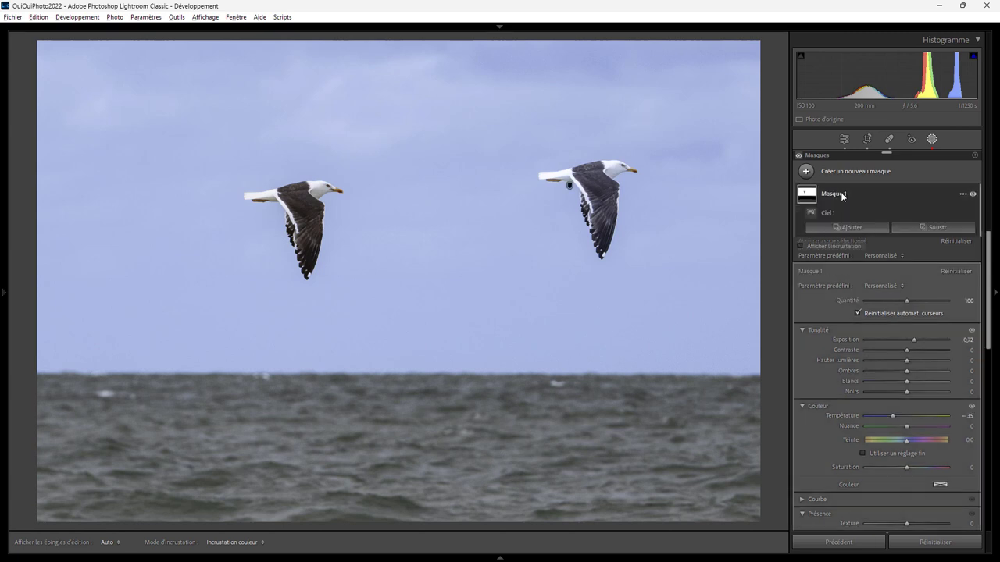
{"action": "left_click", "coordinate": [815, 248]}
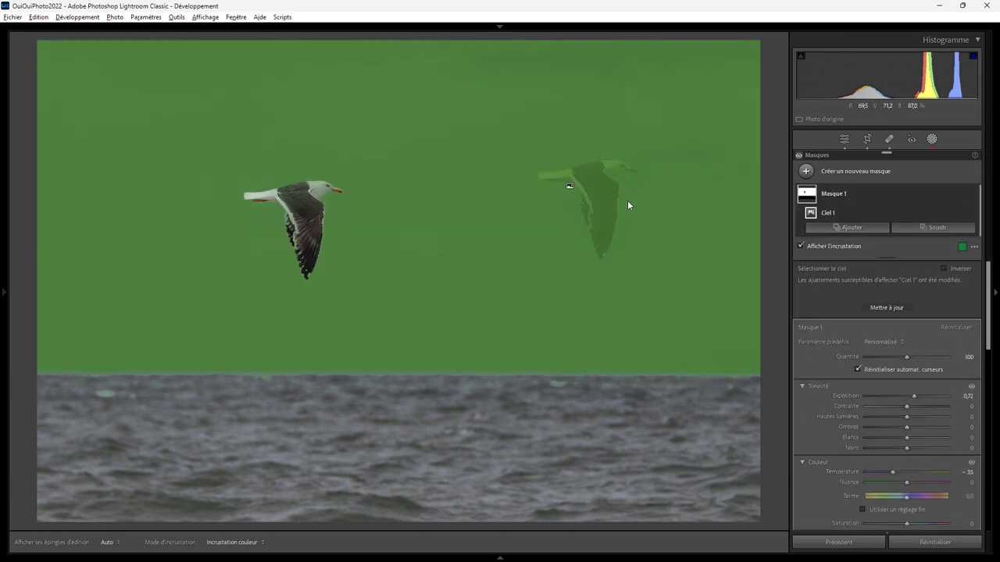
{"action": "left_click", "coordinate": [827, 246]}
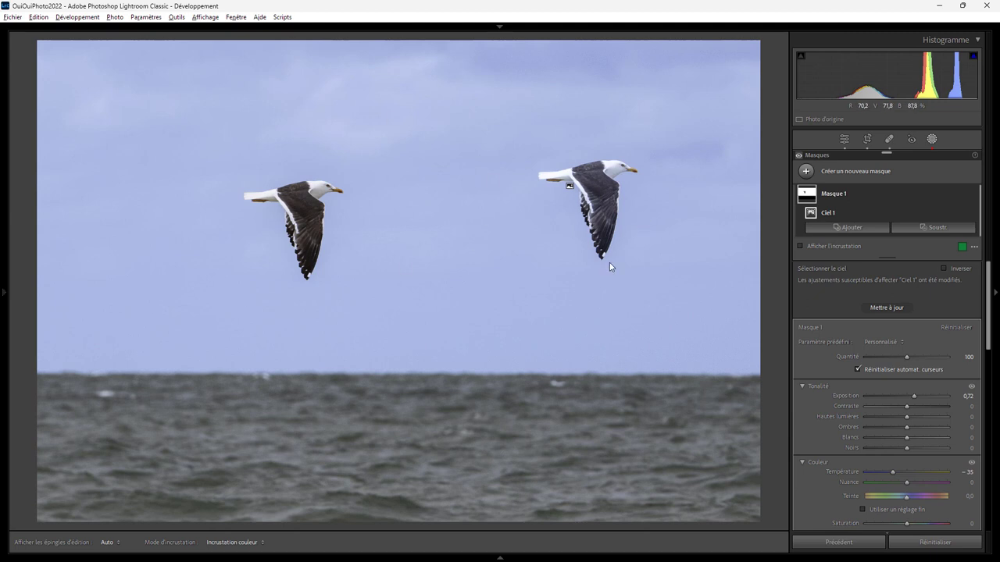
{"action": "left_click", "coordinate": [853, 193]}
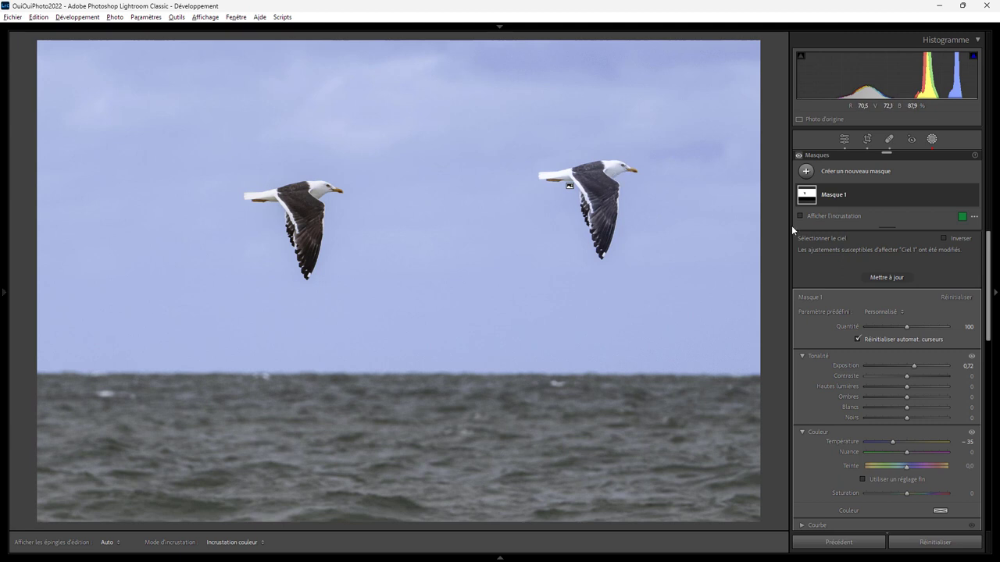
- Update the sky mask to exclude both gulls, checking it with the overlay on and off
{"action": "left_click", "coordinate": [886, 277]}
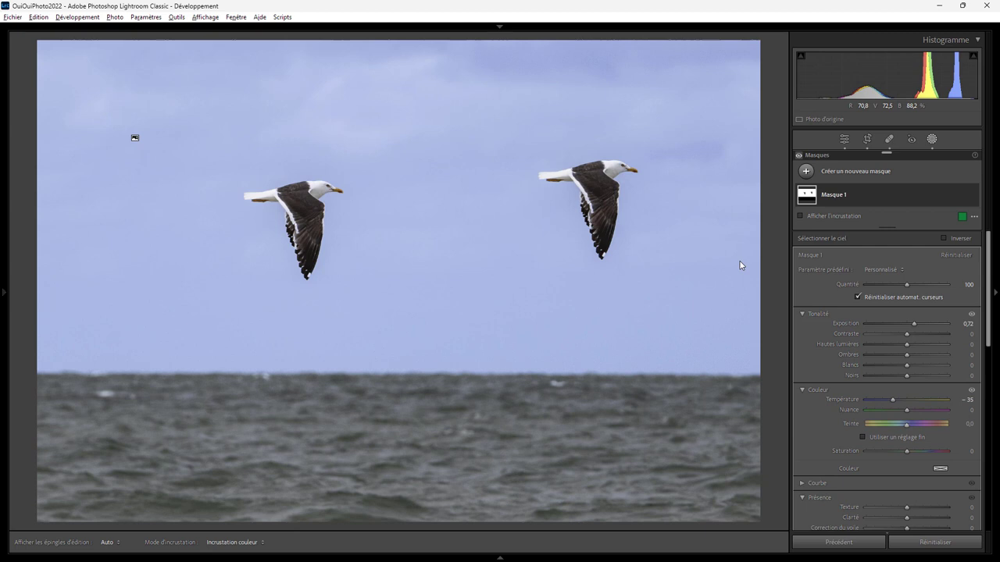
{"action": "left_click", "coordinate": [814, 214]}
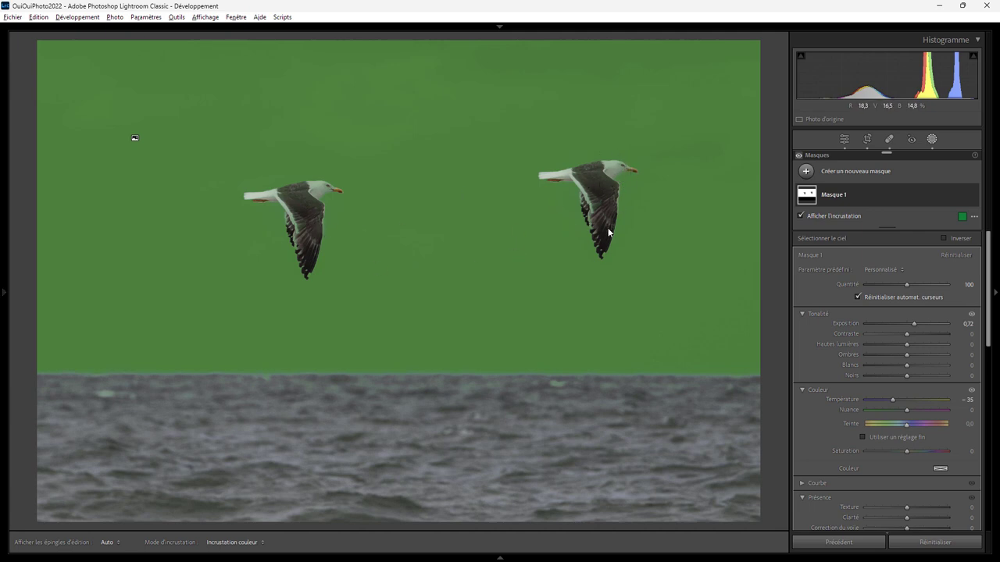
{"action": "left_click", "coordinate": [817, 215]}
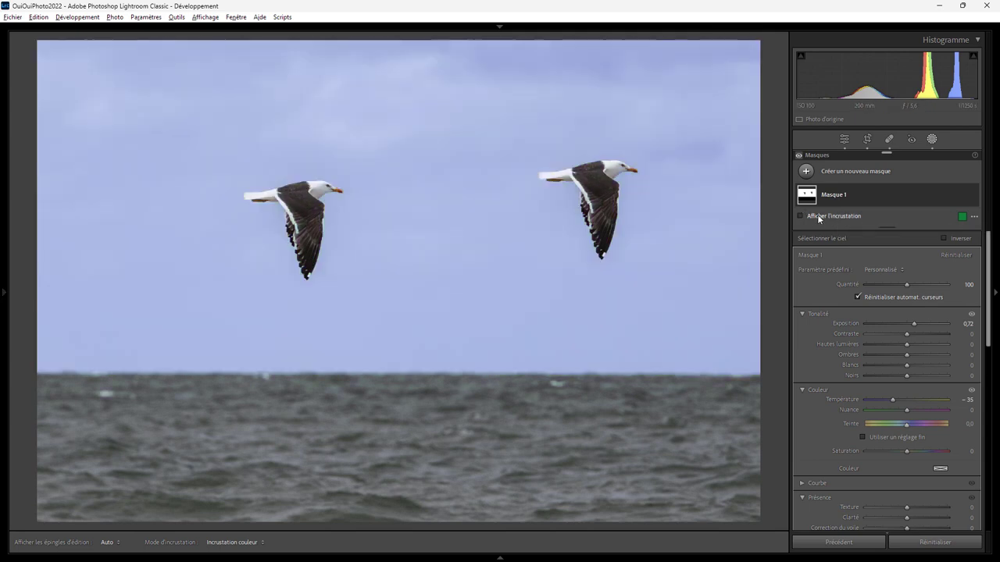